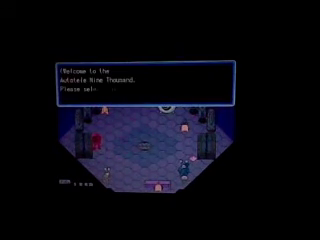
key("Return")
key("Return")
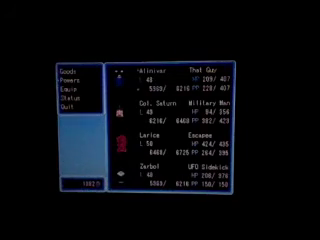
key("x")
key("x")
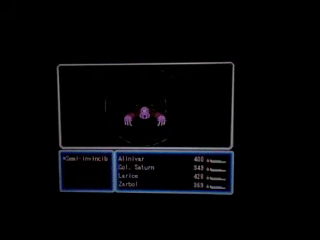
key("Return")
key("Return")
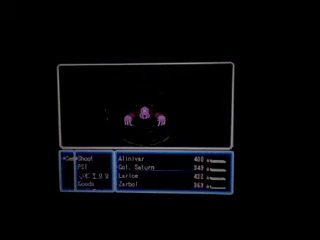
key("Return")
key("Return")
key("Return")
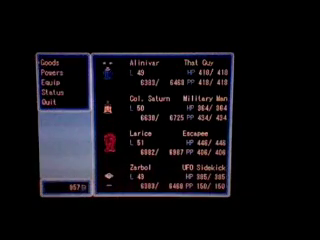
key("Escape")
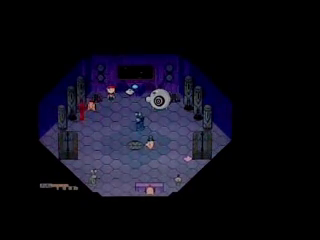
key("Return")
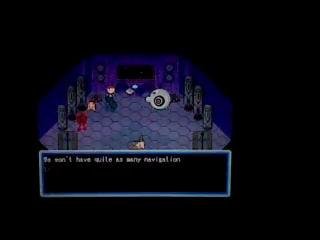
key("Return")
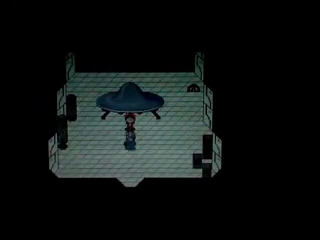
key("x")
key("Down")
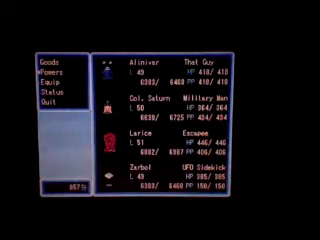
key("Down")
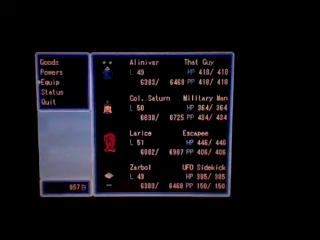
key("Return")
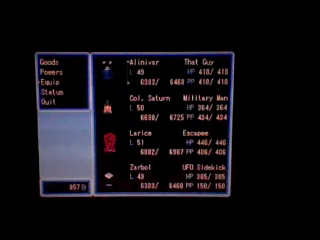
key("Down")
key("Down")
key("Return")
key("Down")
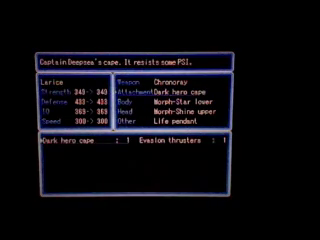
key("Right")
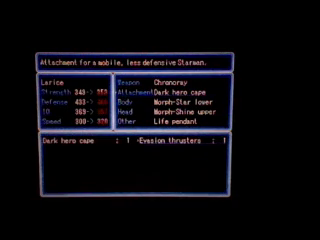
key("Left")
key("Escape")
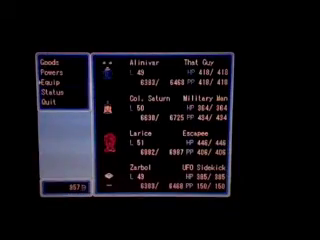
key("Return")
key("Escape")
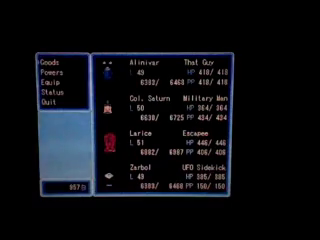
key("Down")
key("Return")
key("Down")
key("Down")
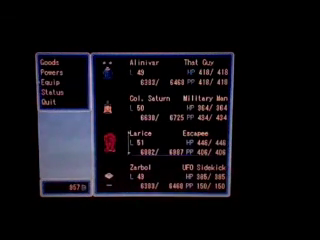
key("Escape")
key("Return")
key("Down")
key("Down")
key("Down")
key("Return")
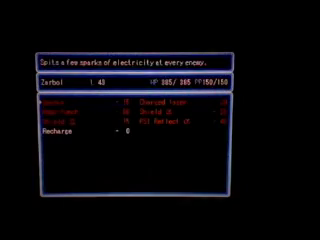
key("Down")
key("Right")
key("Up")
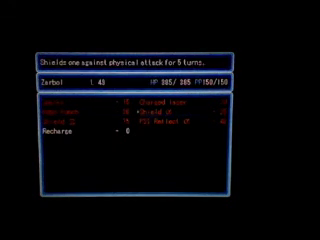
key("Up")
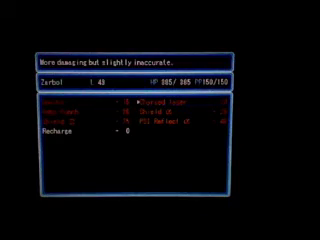
key("Escape")
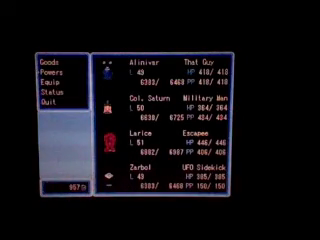
key("Up")
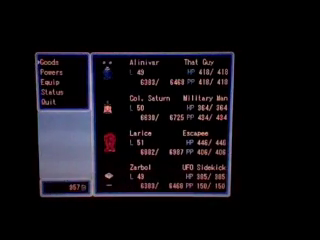
key("Return")
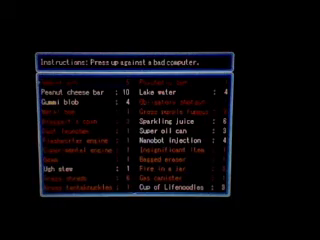
key("Down")
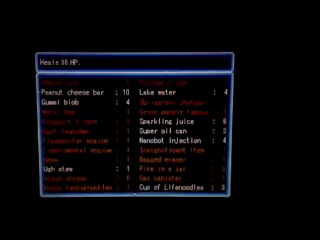
key("Down")
key("Down")
key("Down")
key("Down")
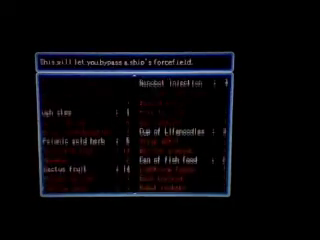
key("Down")
key("Down")
key("Down")
key("Down")
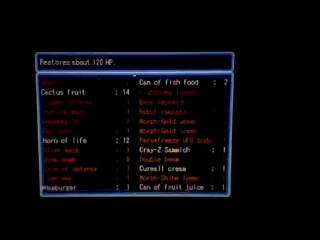
key("Escape")
key("Escape")
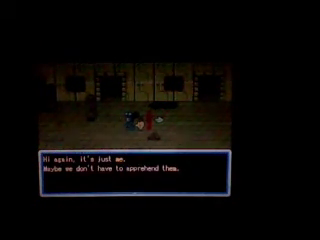
key("Return")
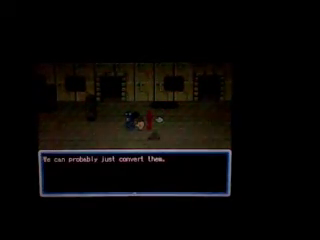
key("Return")
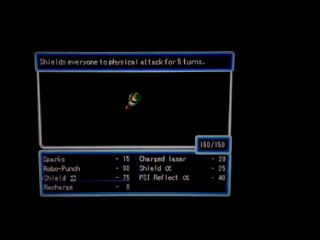
key("Right")
key("Up")
key("Return")
key("Return")
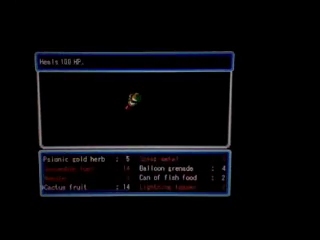
key("Down")
key("Down")
key("Down")
key("Down")
key("Down")
key("Down")
key("Down")
key("Down")
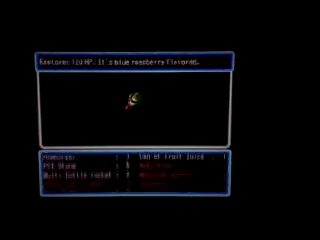
key("Down")
key("Down")
key("Down")
key("Down")
key("Right")
key("Down")
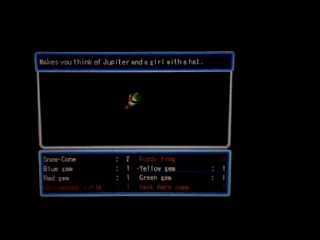
key("Down")
key("Left")
key("Return")
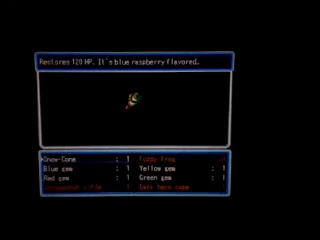
key("Down")
key("Down")
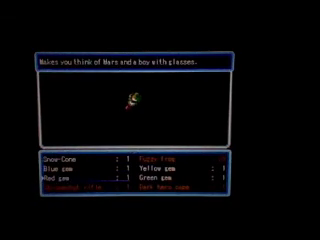
key("Down")
key("Down")
key("Up")
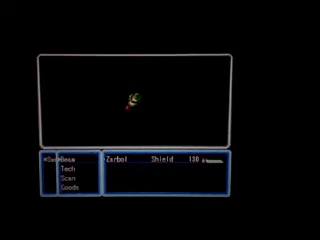
key("Return")
key("Down")
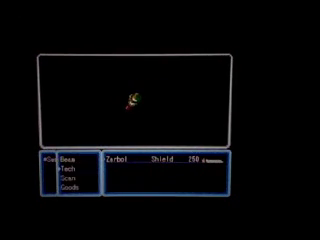
key("Return")
key("Down")
key("Up")
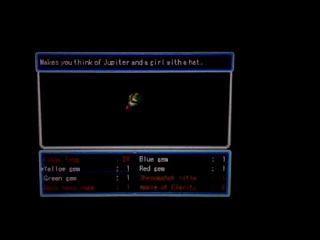
key("Down")
key("Down")
key("Down")
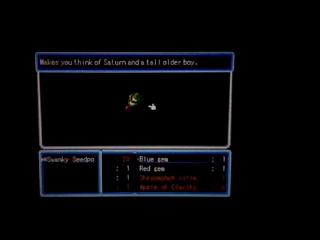
key("Return")
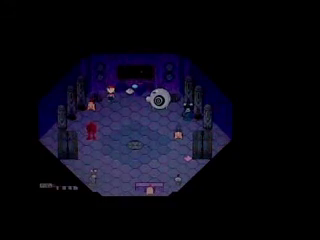
key("x")
key("Escape")
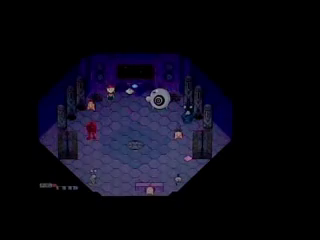
key("z")
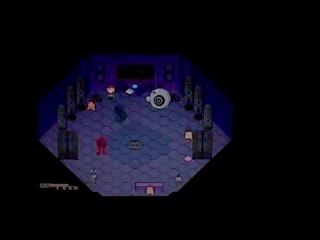
key("z")
key("z")
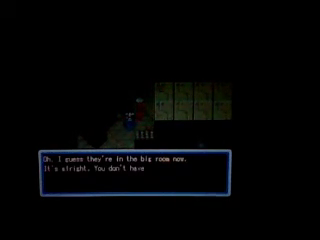
key("Return")
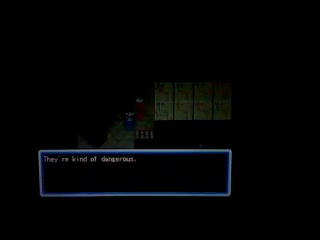